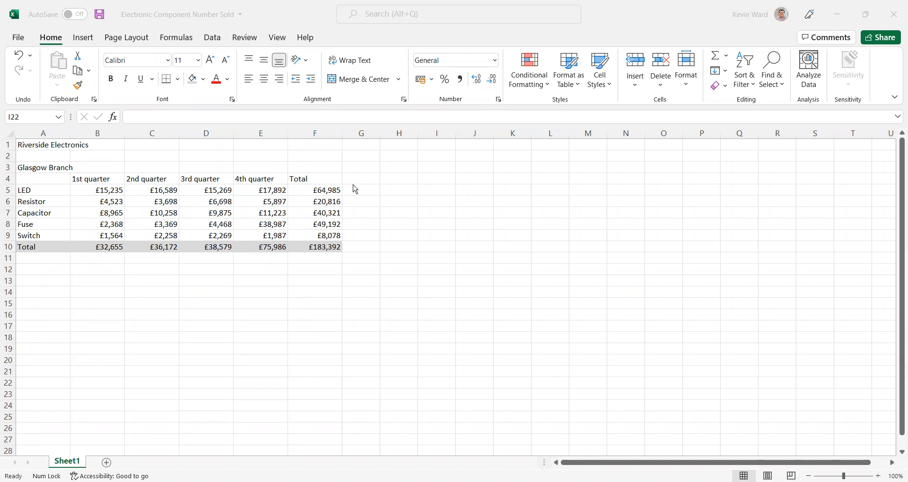
# Step: Format the "Riverside Electronics" title in cell A1 with the Courier New font at size 36
pyautogui.click(30, 145)
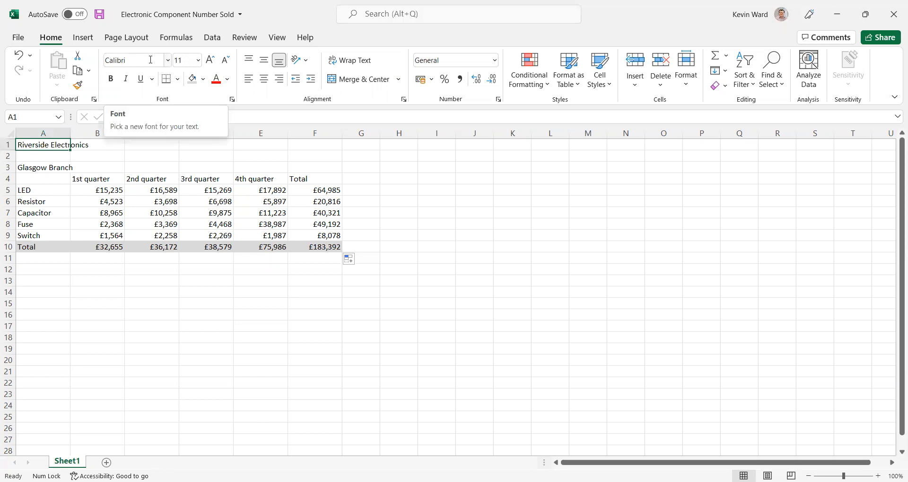
pyautogui.click(169, 61)
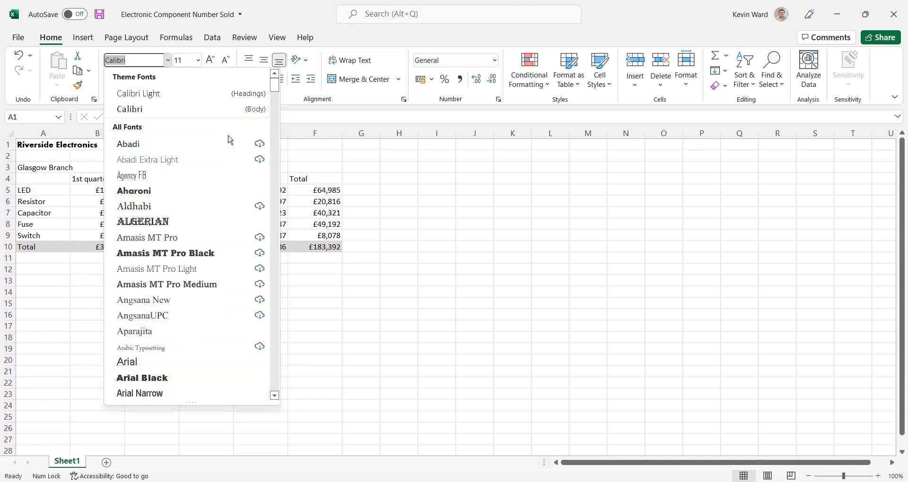
pyautogui.moveTo(274, 90); pyautogui.dragTo(289, 148)
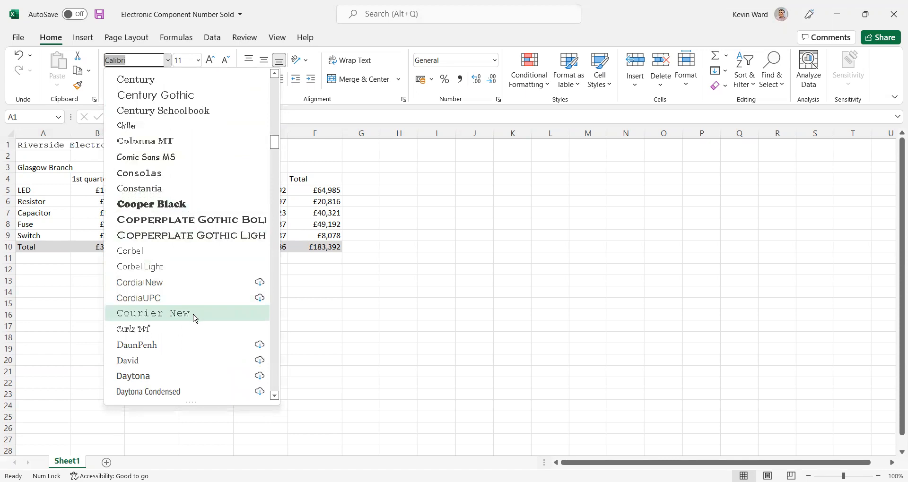
pyautogui.click(195, 318)
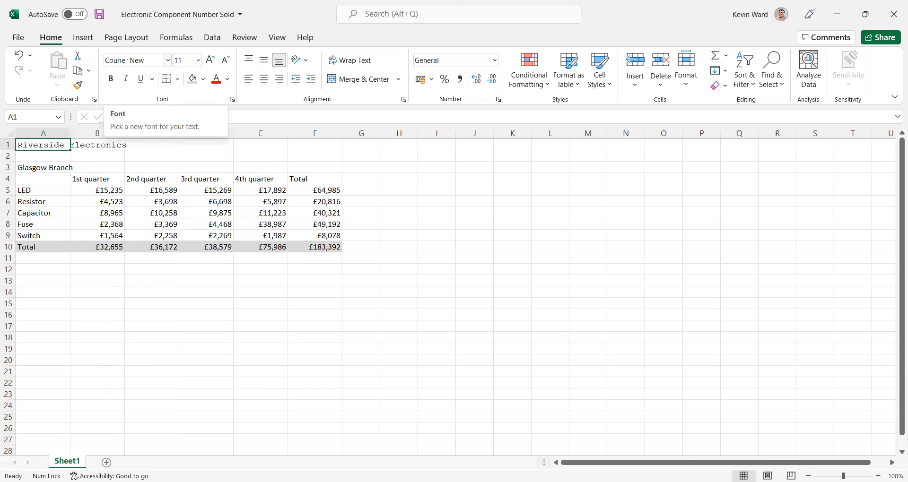
pyautogui.click(198, 60)
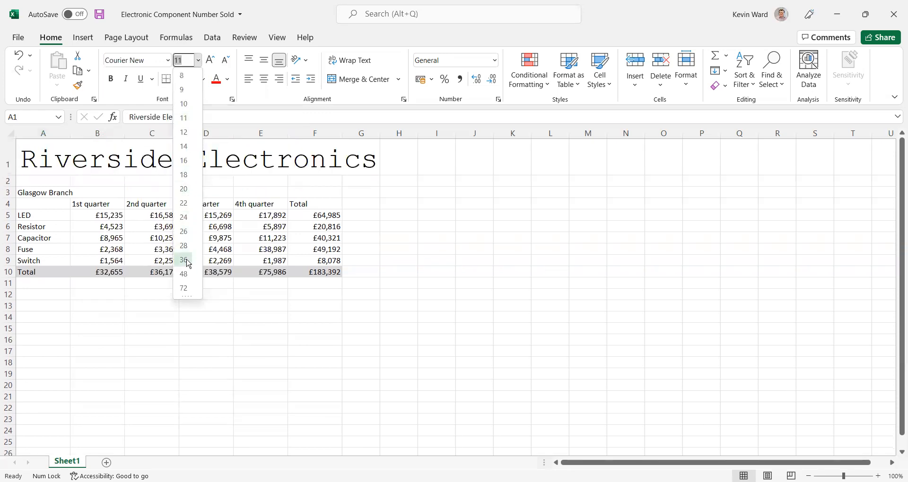
pyautogui.click(184, 261)
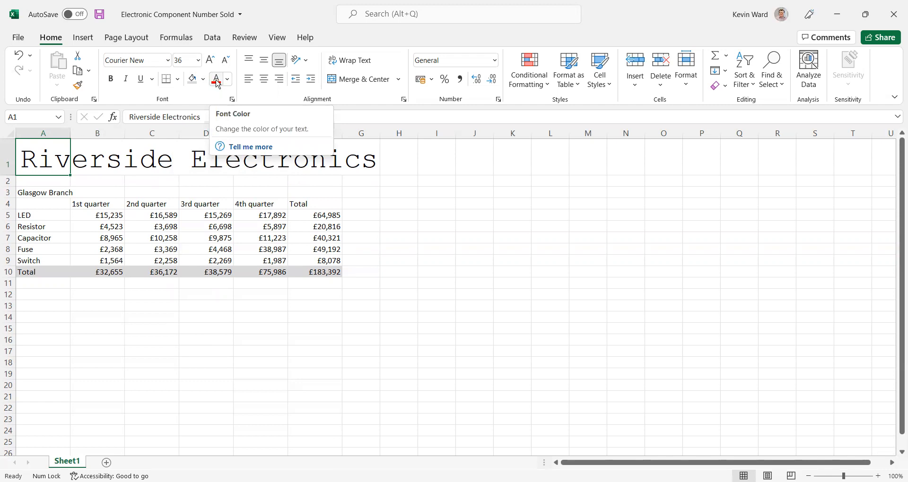
# Step: Change the font color of the "Riverside Electronics" title to the standard Purple
pyautogui.click(216, 82)
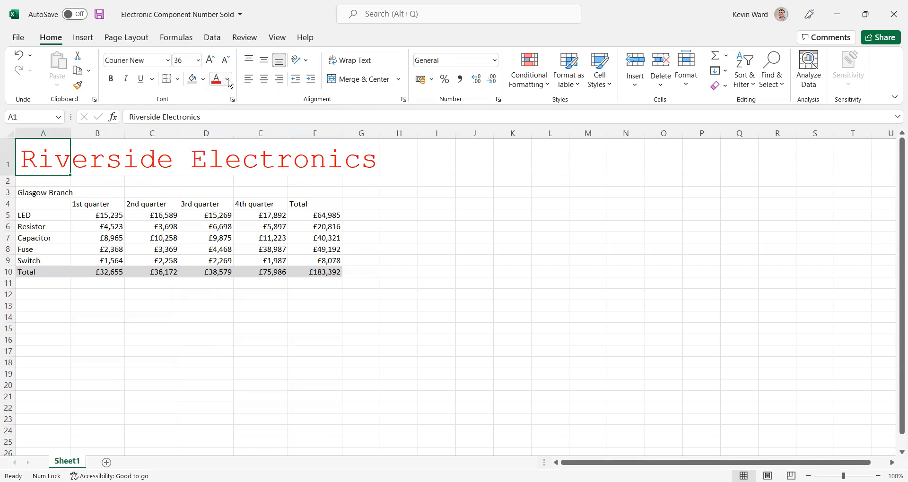
pyautogui.click(229, 80)
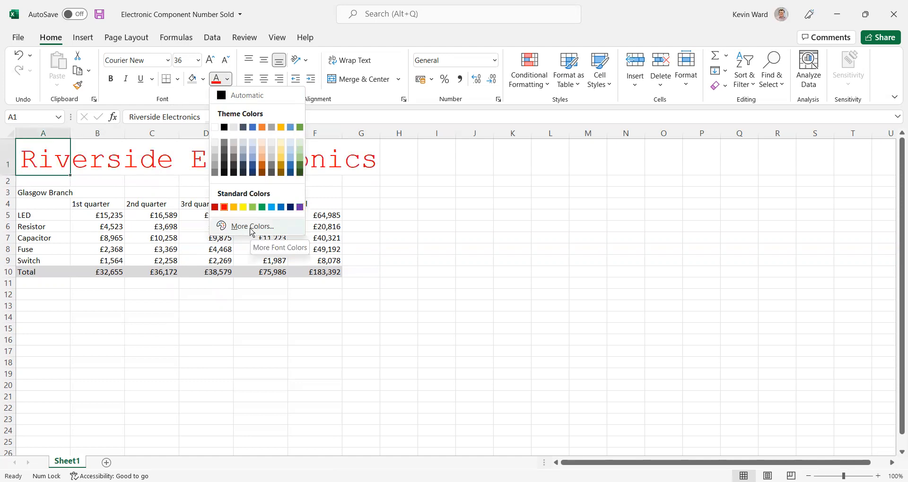
pyautogui.click(301, 207)
pyautogui.click(427, 213)
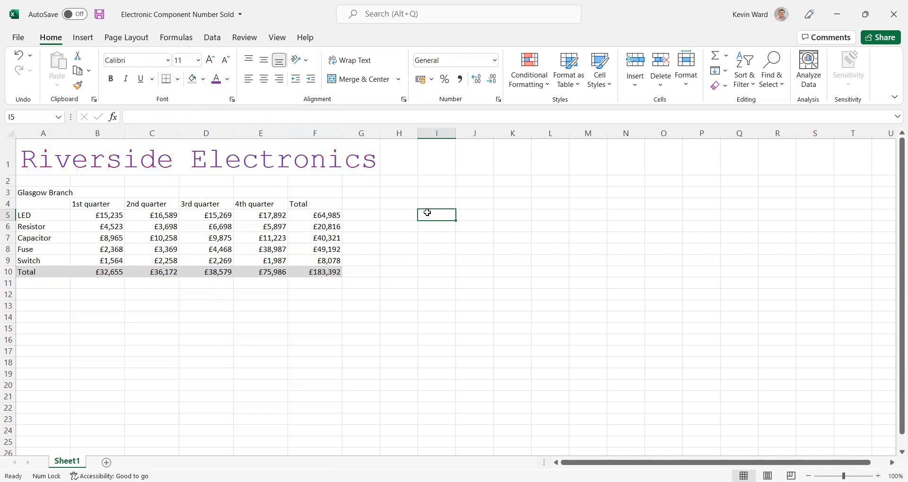
# Step: Format the "Glasgow Branch" heading in cell A3 with the Cordia New font at size 20
pyautogui.click(42, 188)
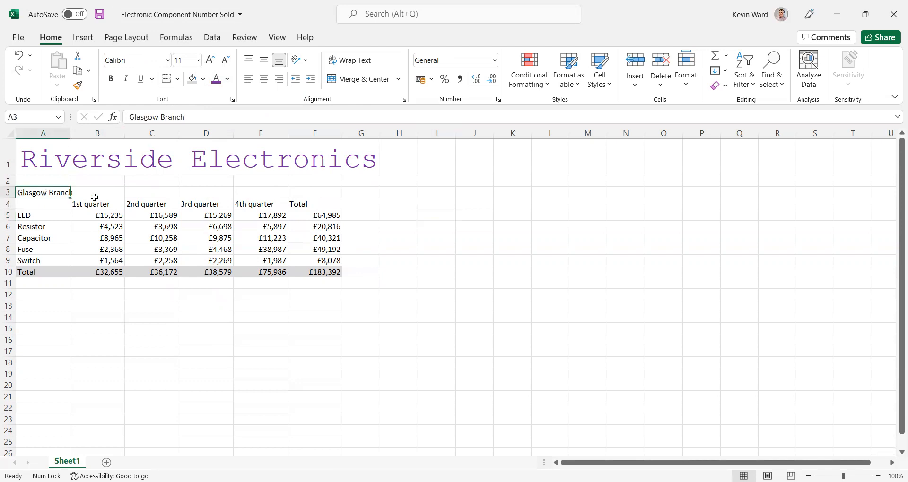
pyautogui.click(168, 60)
pyautogui.scroll(-12, 183, 184)
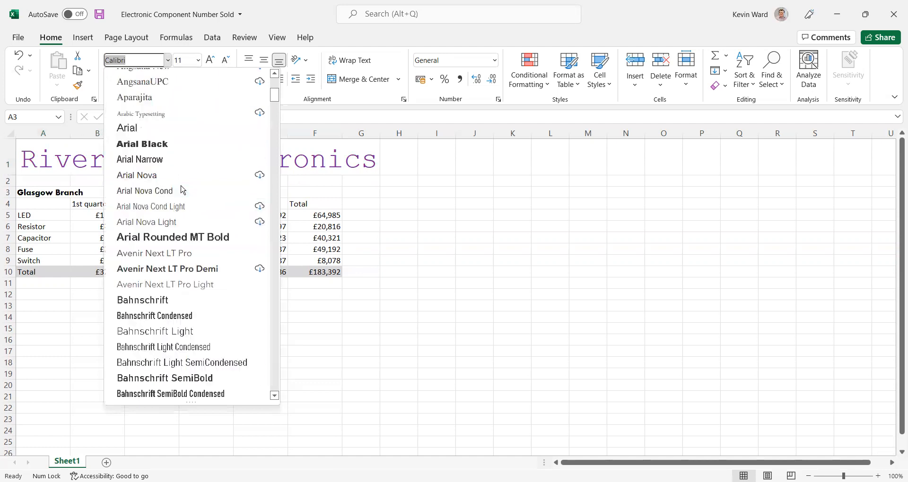
pyautogui.scroll(-7, 183, 184)
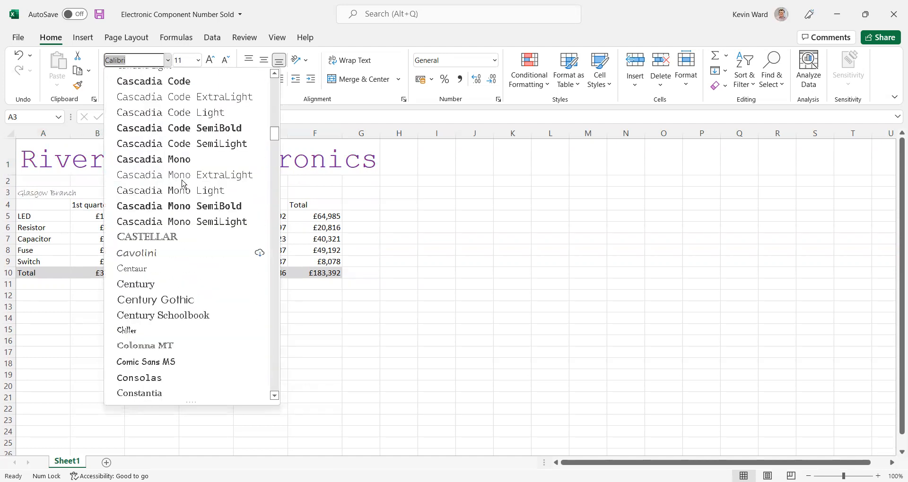
pyautogui.scroll(-3, 183, 184)
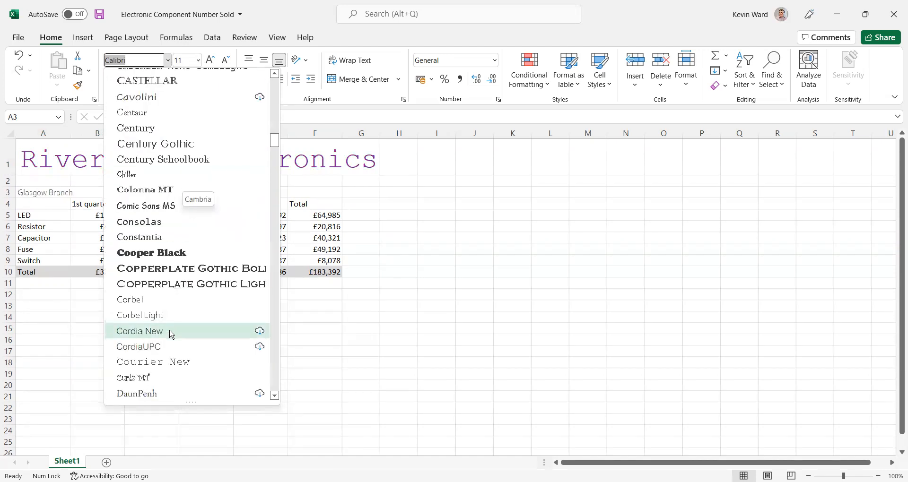
pyautogui.click(171, 334)
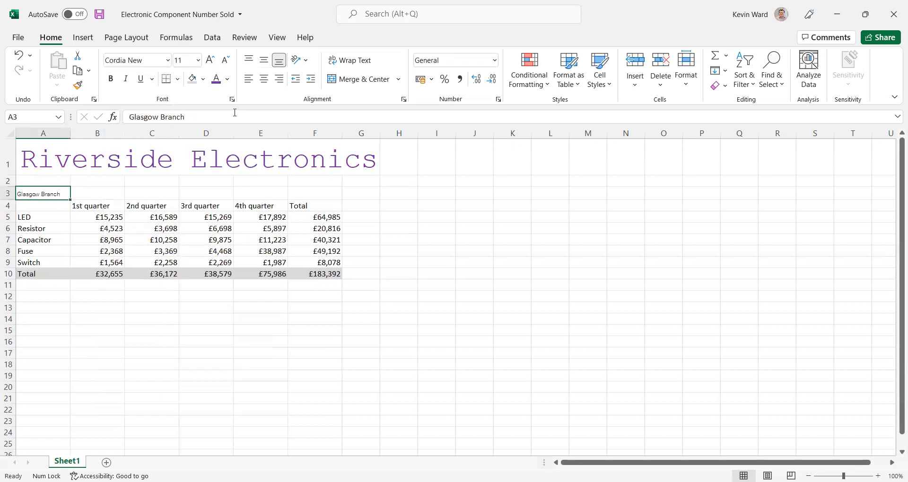
pyautogui.click(198, 61)
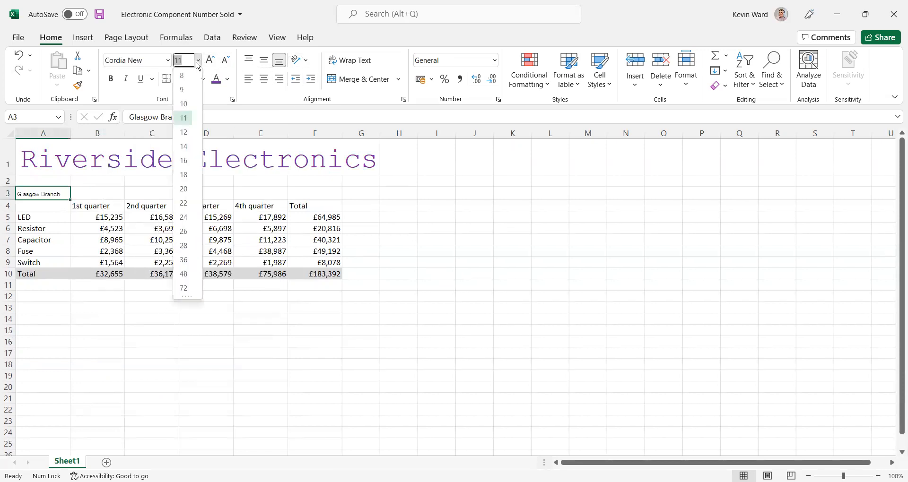
pyautogui.click(188, 195)
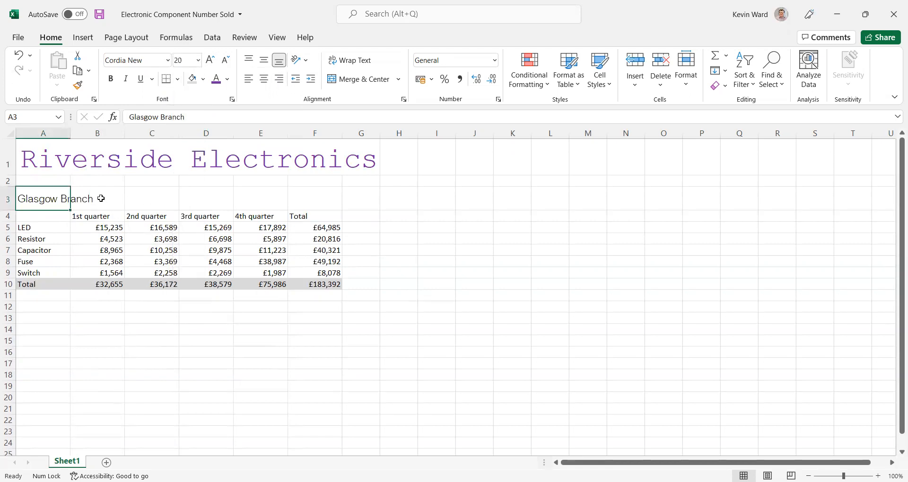
# Step: Change the font of the "Glasgow Branch" heading to Courier New
pyautogui.click(168, 60)
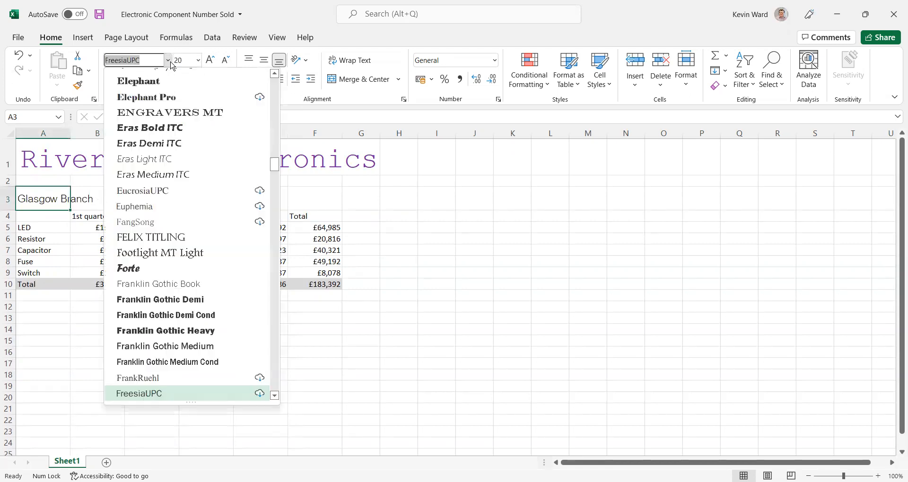
pyautogui.scroll(-15, 173, 198)
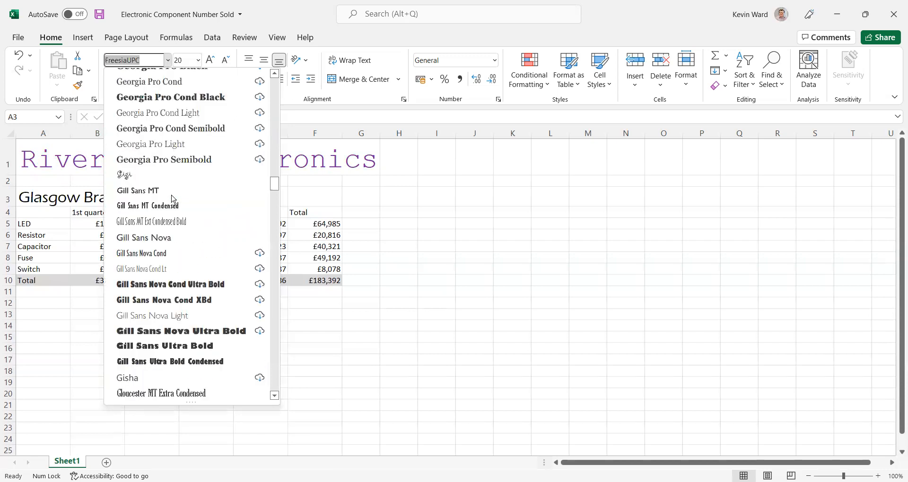
pyautogui.scroll(-13, 173, 197)
pyautogui.scroll(18, 173, 197)
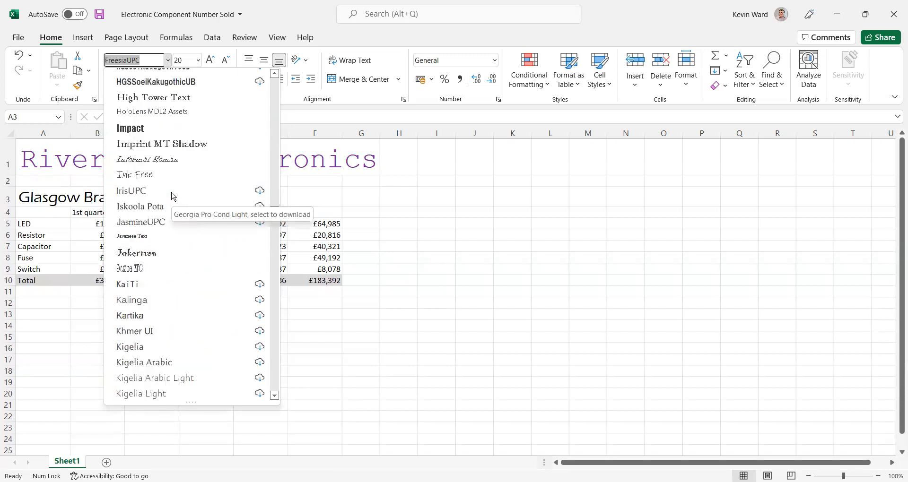
pyautogui.scroll(3, 173, 197)
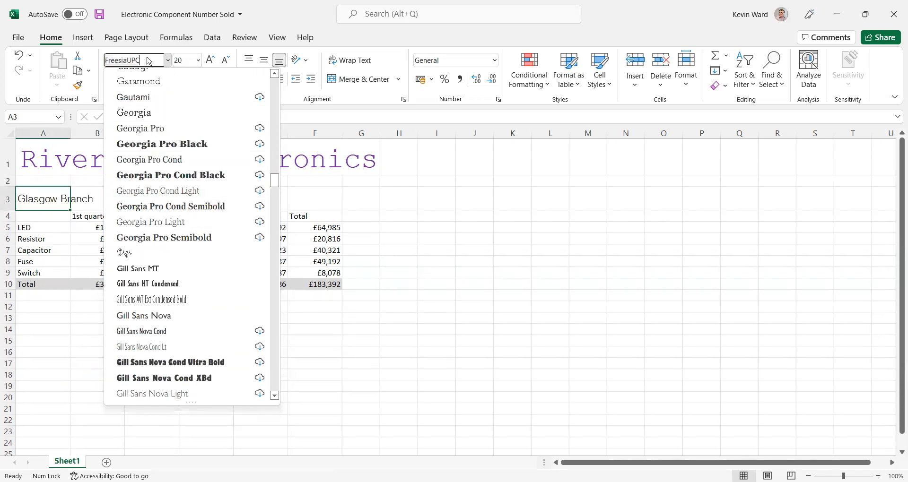
pyautogui.write('Courier New')
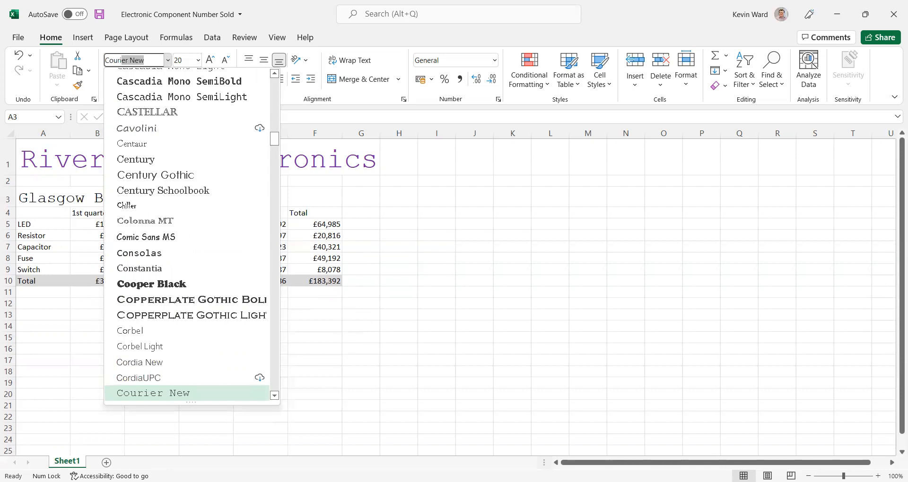
pyautogui.press('Return')
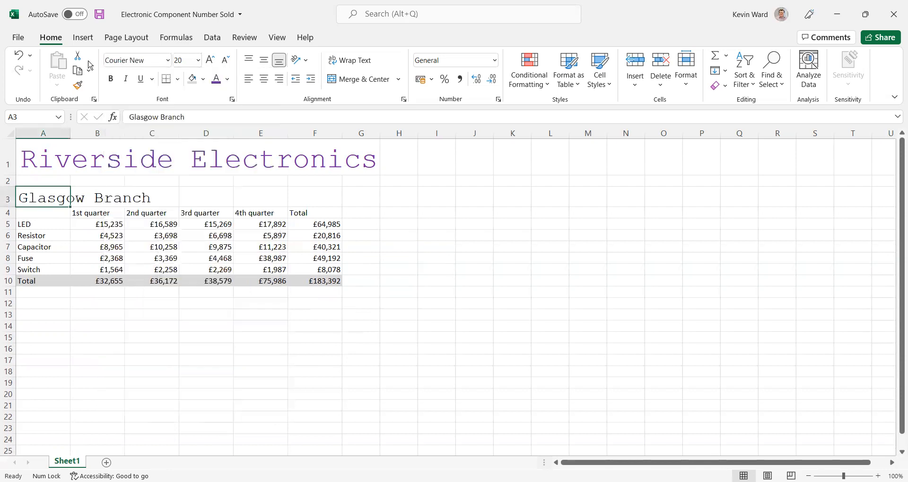
pyautogui.click(183, 185)
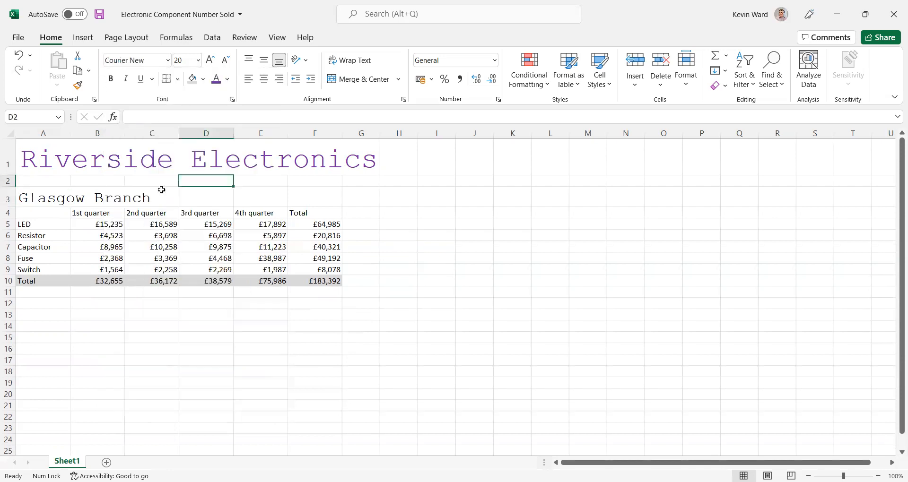
# Step: Color the "Glasgow Branch" heading in cell A3 with the standard Red font color
pyautogui.click(52, 194)
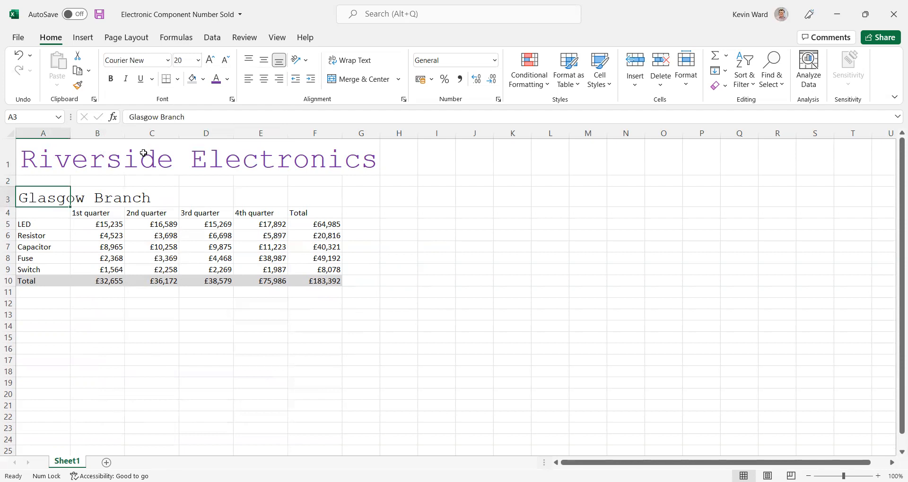
pyautogui.click(228, 79)
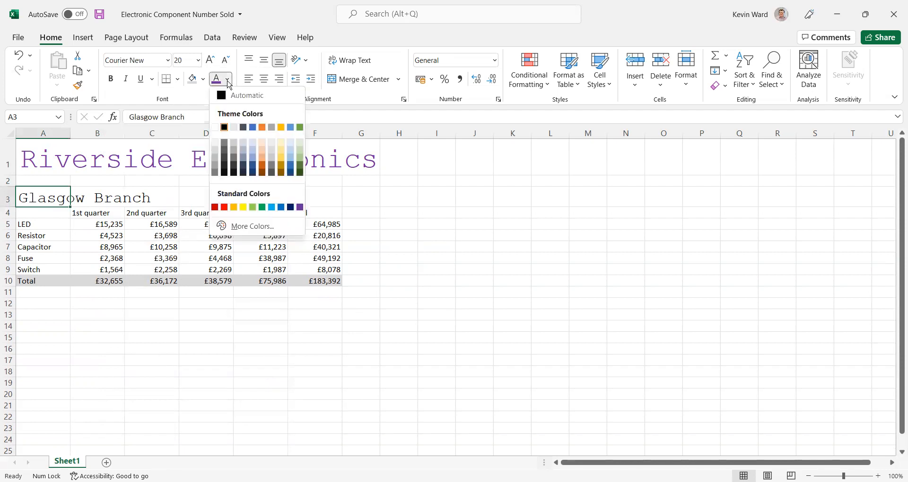
pyautogui.click(227, 211)
pyautogui.click(367, 179)
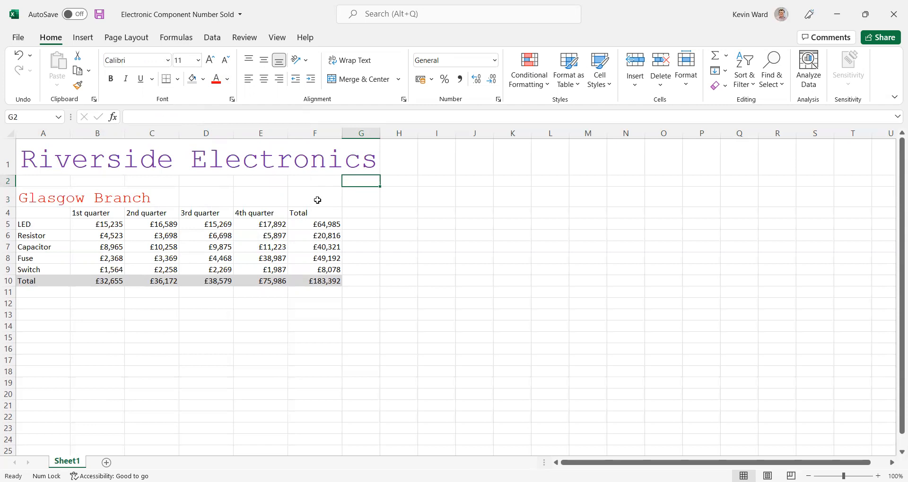
# Step: Center the contents of the whole sales table, cells A4 to F10, horizontally
pyautogui.click(44, 213)
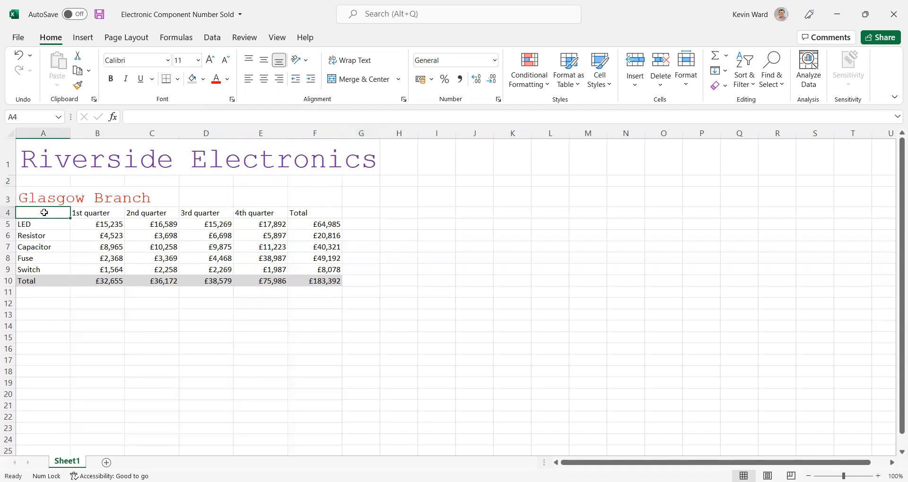
pyautogui.moveTo(44, 213); pyautogui.dragTo(315, 283)
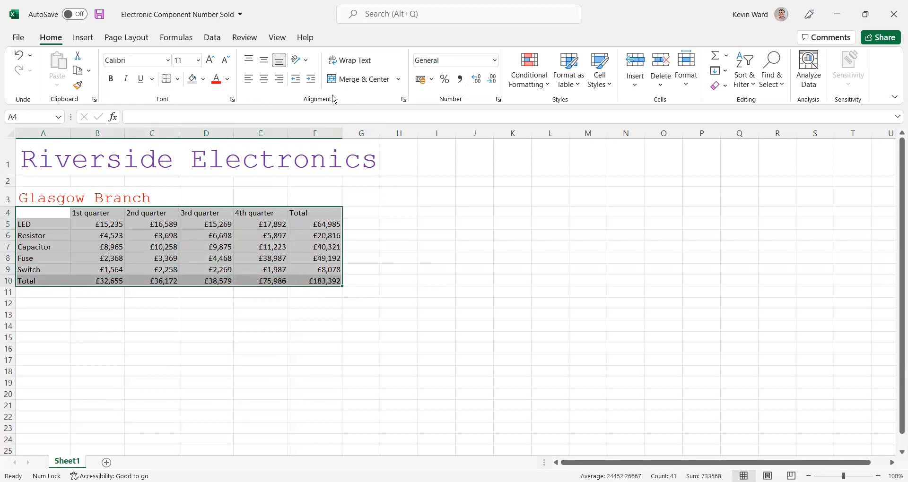
pyautogui.click(267, 83)
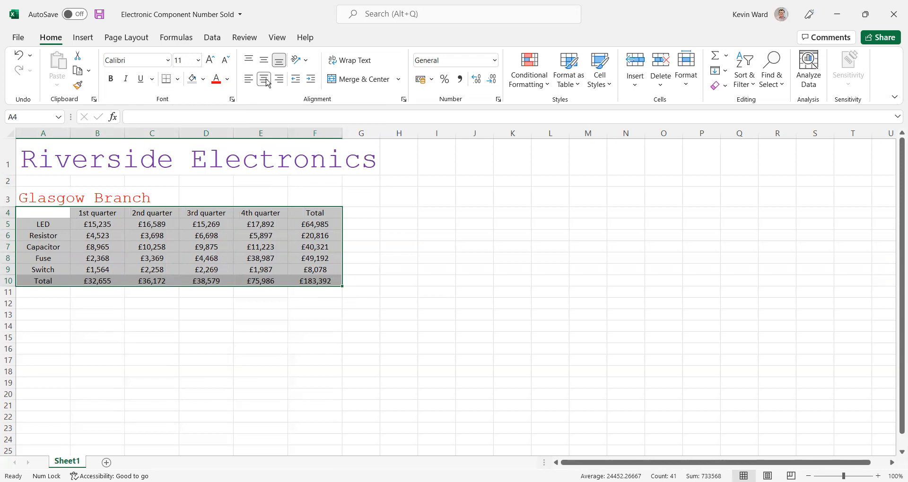
pyautogui.click(389, 170)
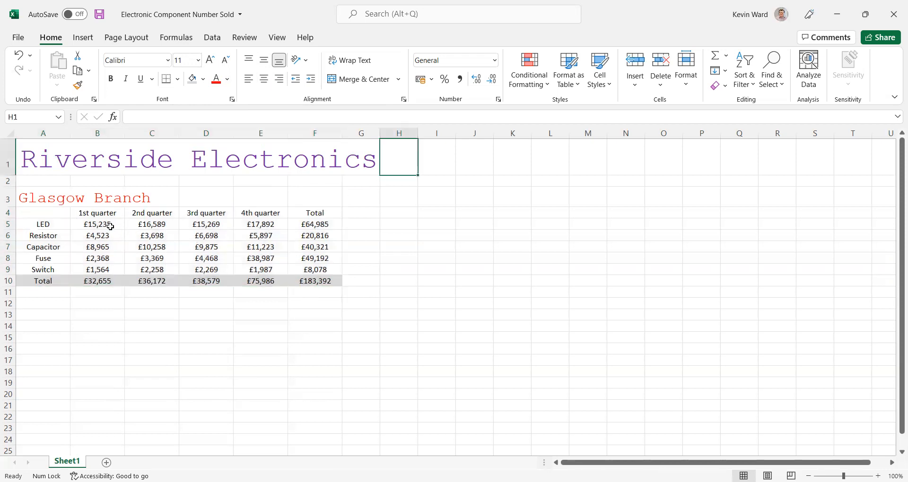
# Step: Set the font of the currency figures in cells B5 to F10 to Arial
pyautogui.moveTo(106, 224); pyautogui.dragTo(324, 282)
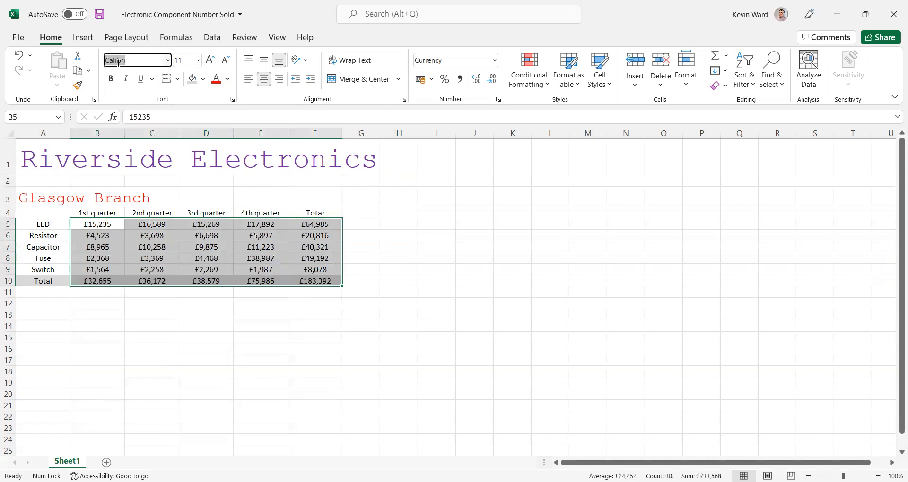
pyautogui.write('Arial')
pyautogui.press('Return')
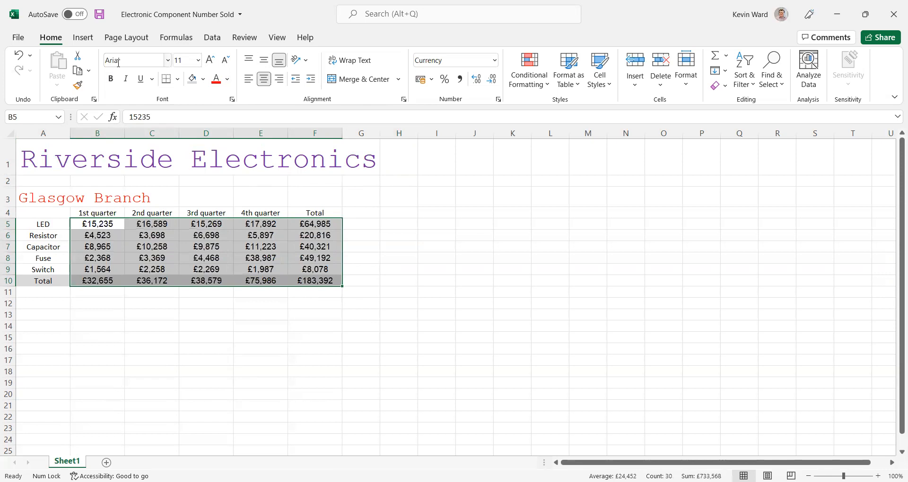
pyautogui.click(259, 368)
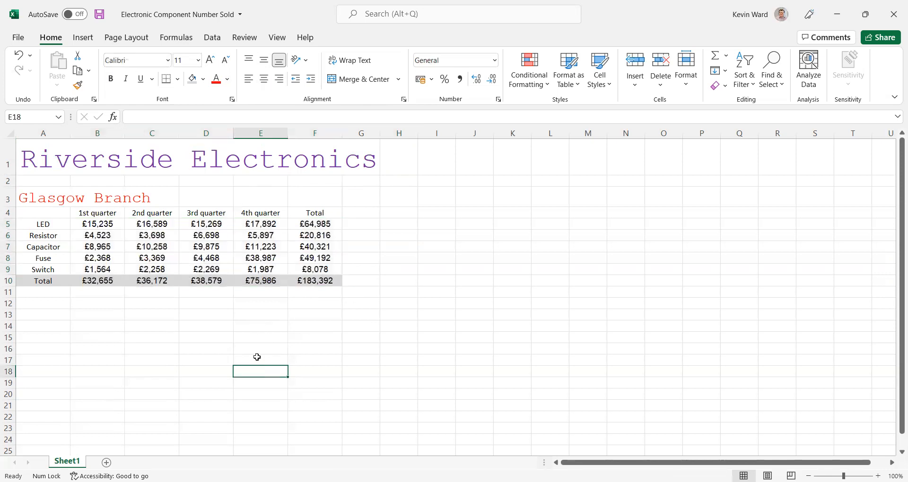